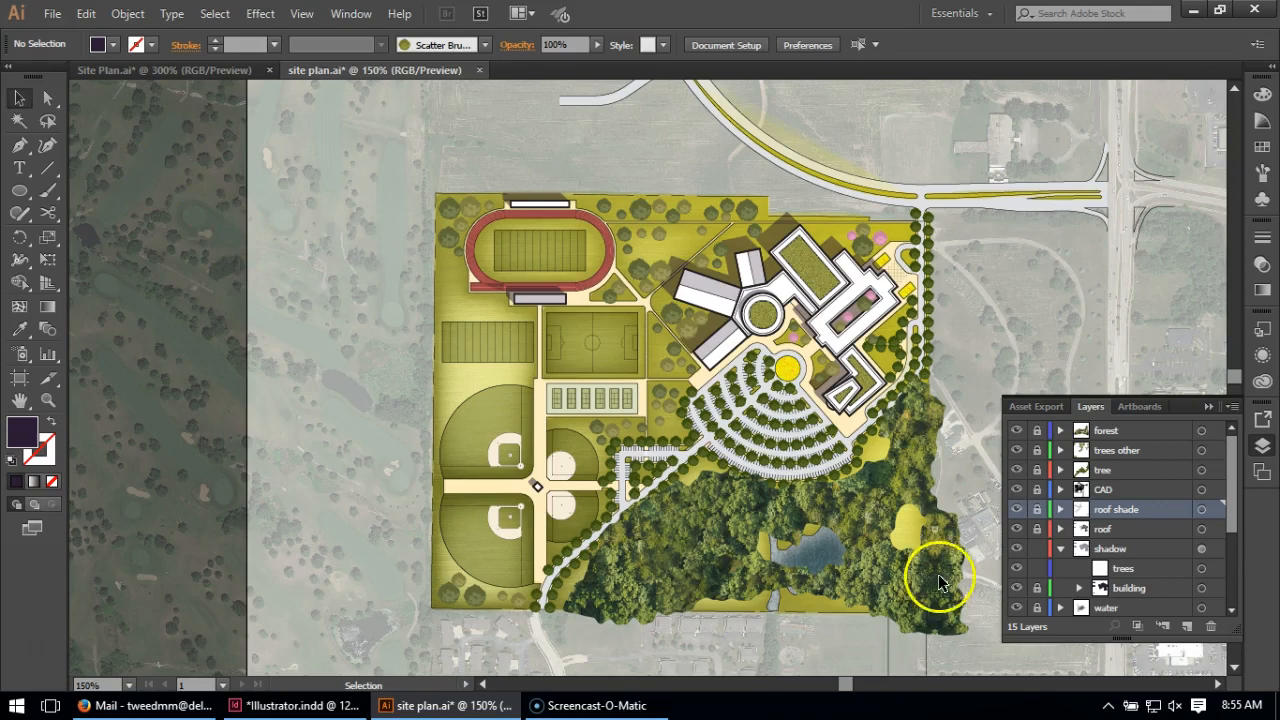
- Unlock the tree, trees other and forest layers
click(1145, 551)
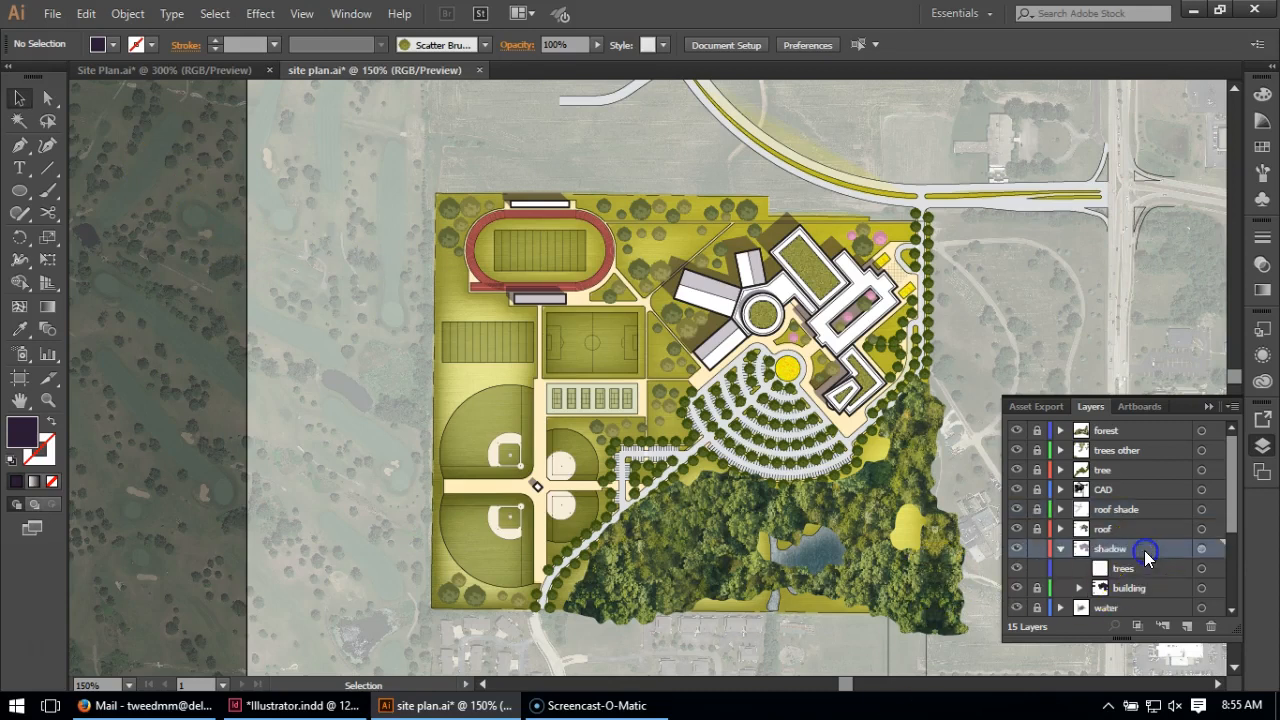
click(1204, 549)
click(1145, 570)
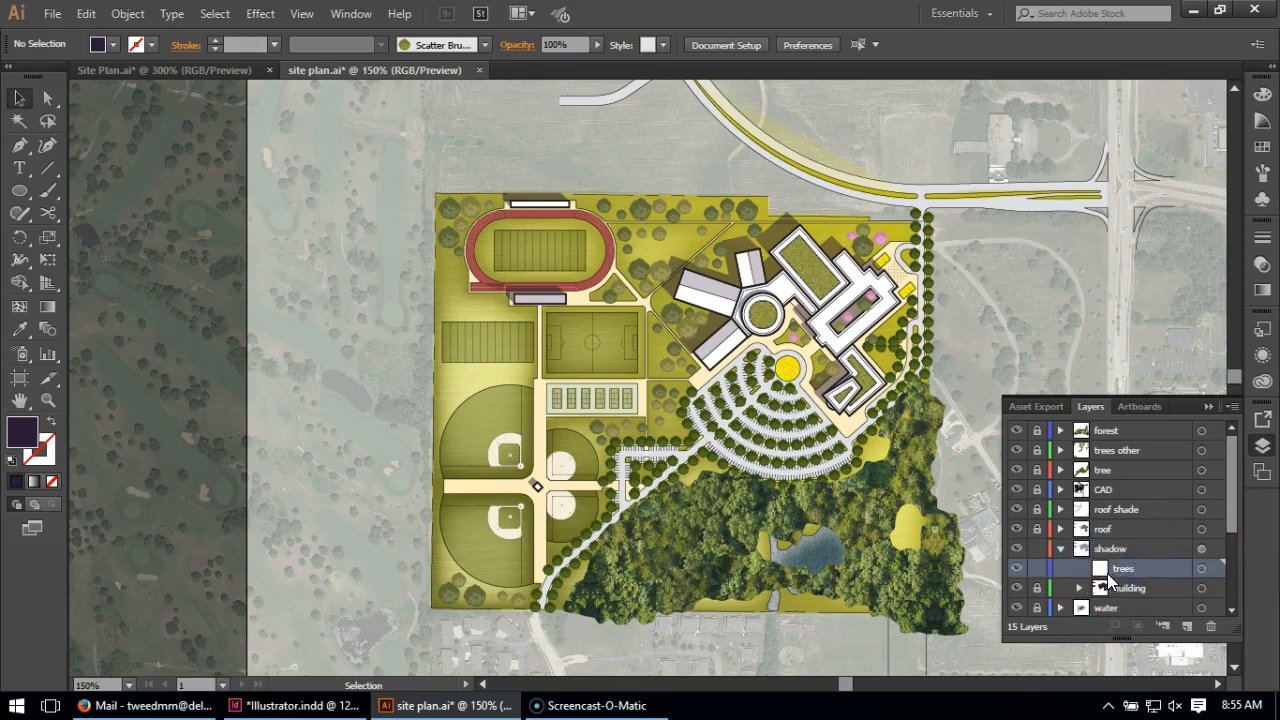
click(1037, 470)
click(1123, 468)
click(1034, 455)
click(1036, 452)
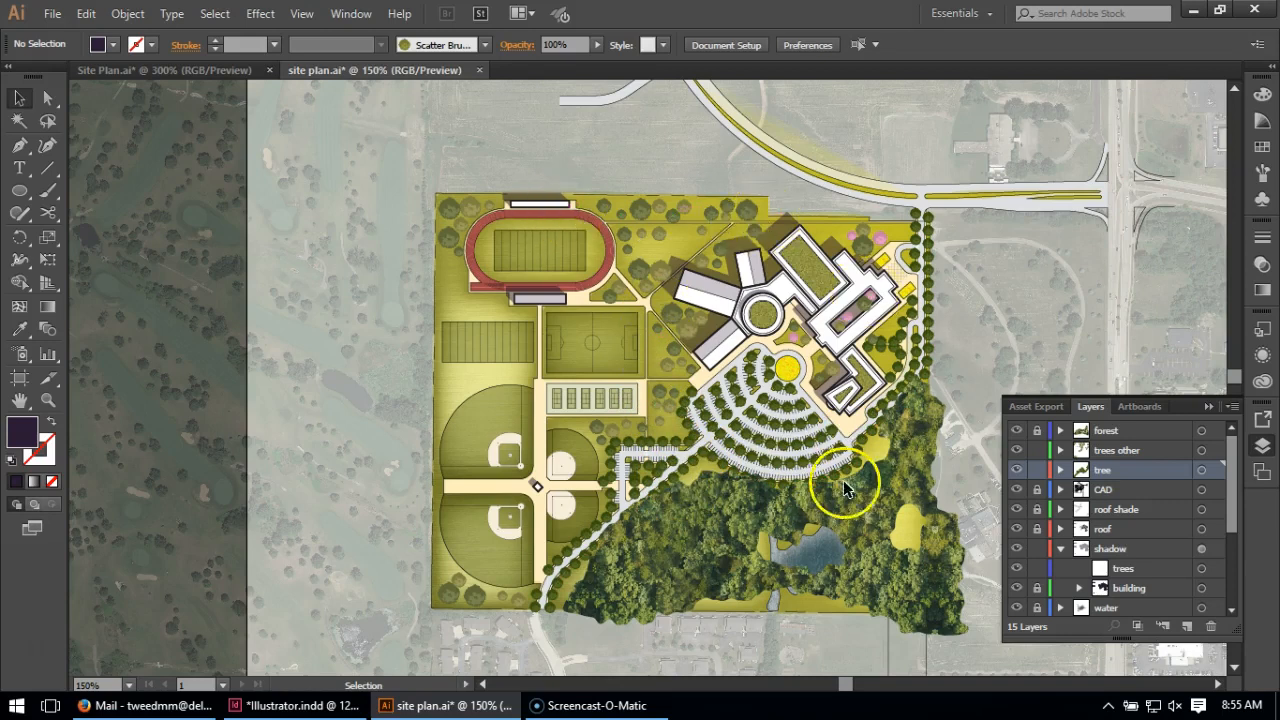
click(1035, 431)
click(1107, 431)
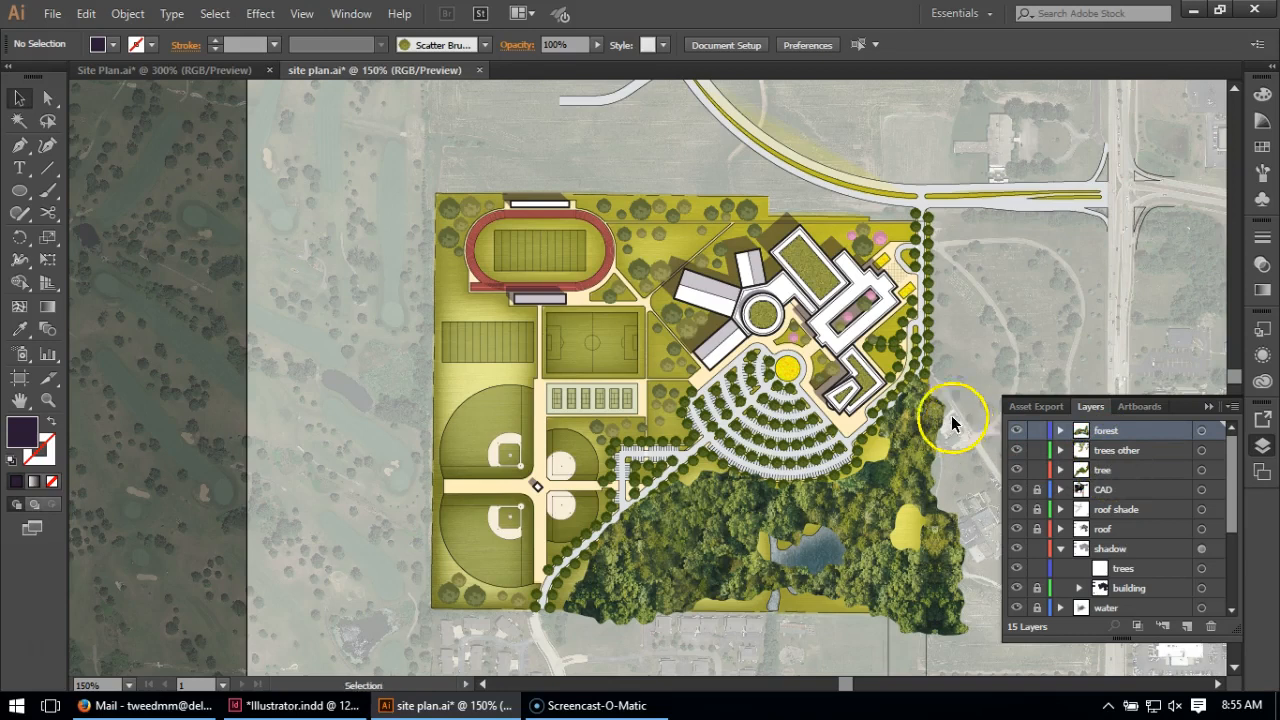
- Select and copy all artwork on the unlocked tree, trees other and forest layers, and relock those three layers
click(215, 13)
click(225, 35)
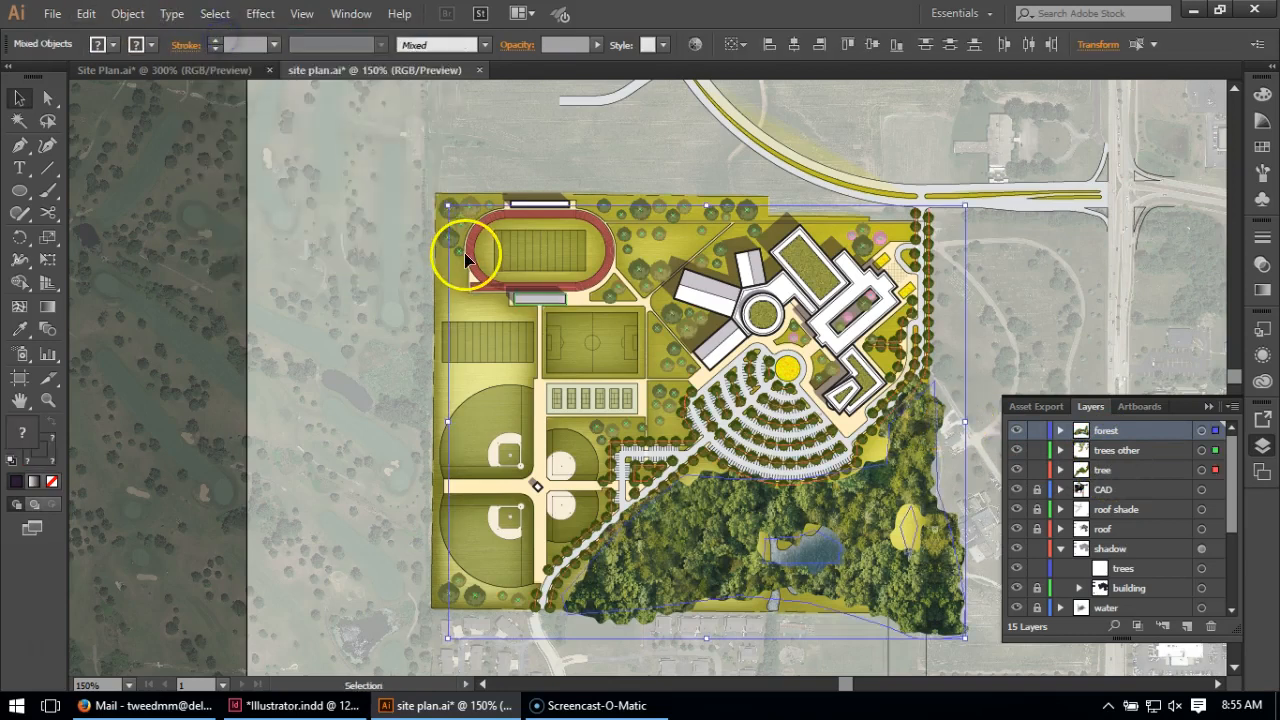
click(1036, 431)
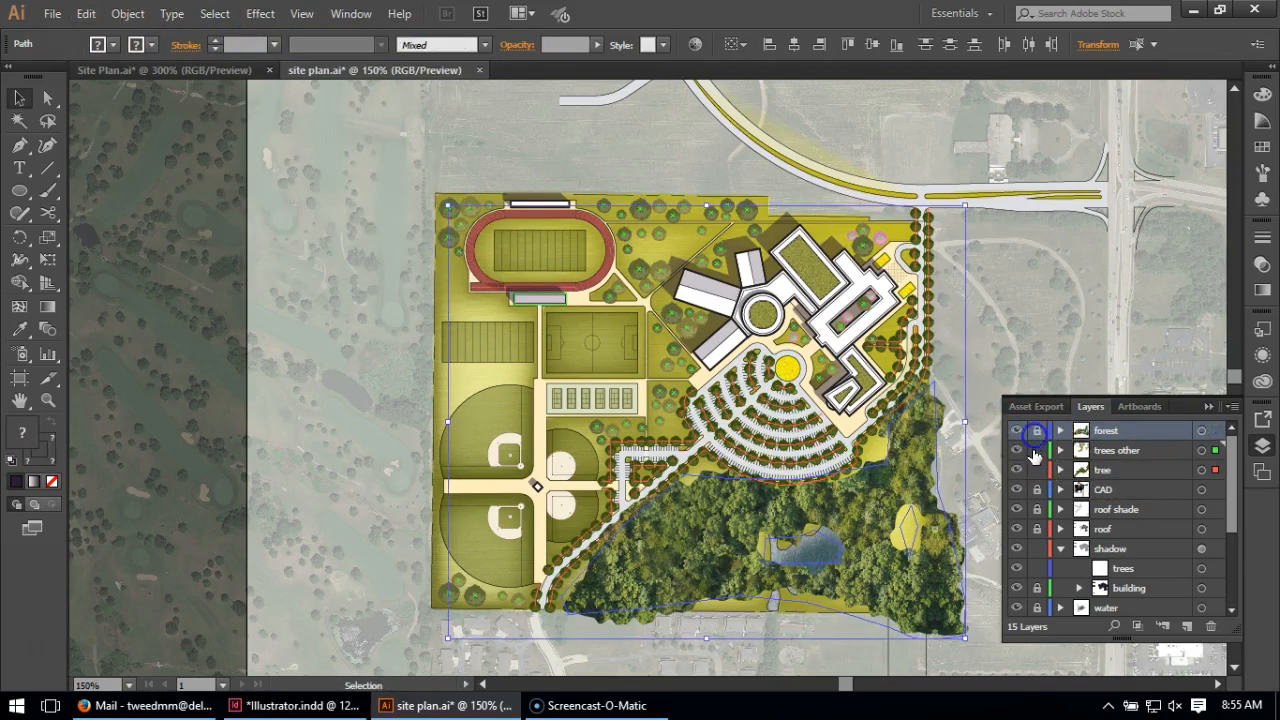
click(1036, 451)
click(1036, 470)
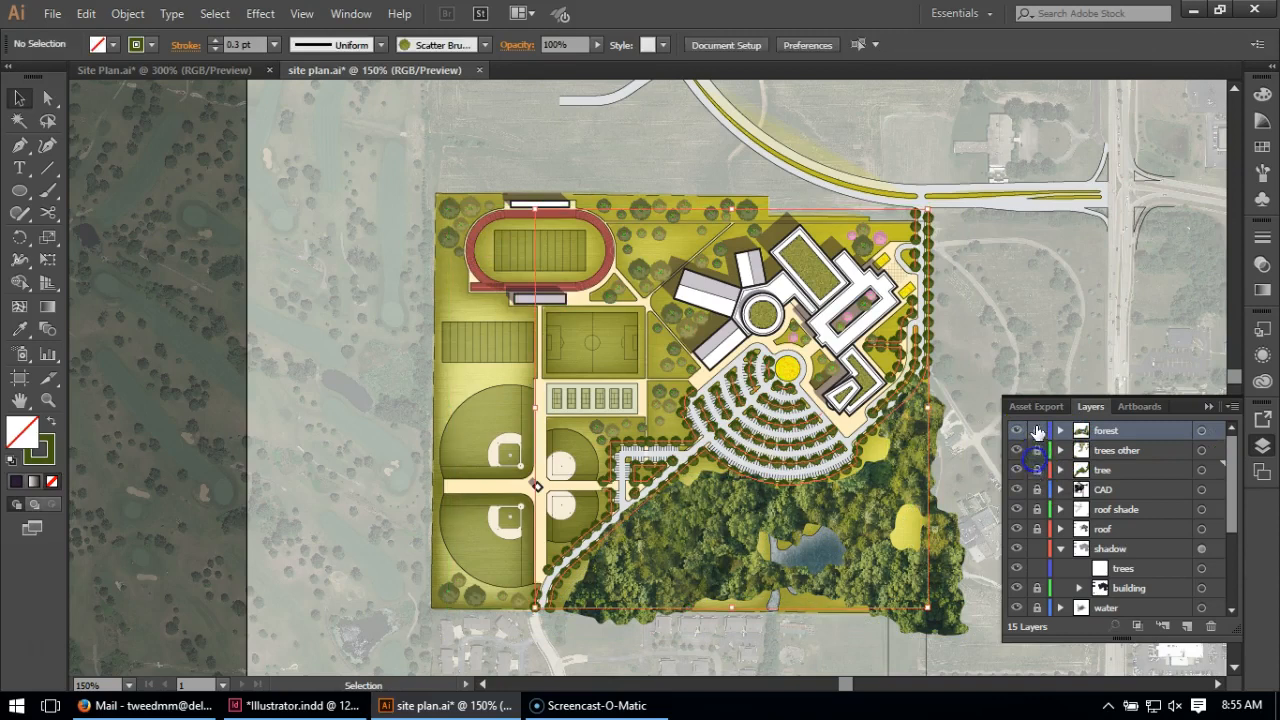
- Paste the copied trees in front on the trees sublayer of the shadow layer
click(1122, 570)
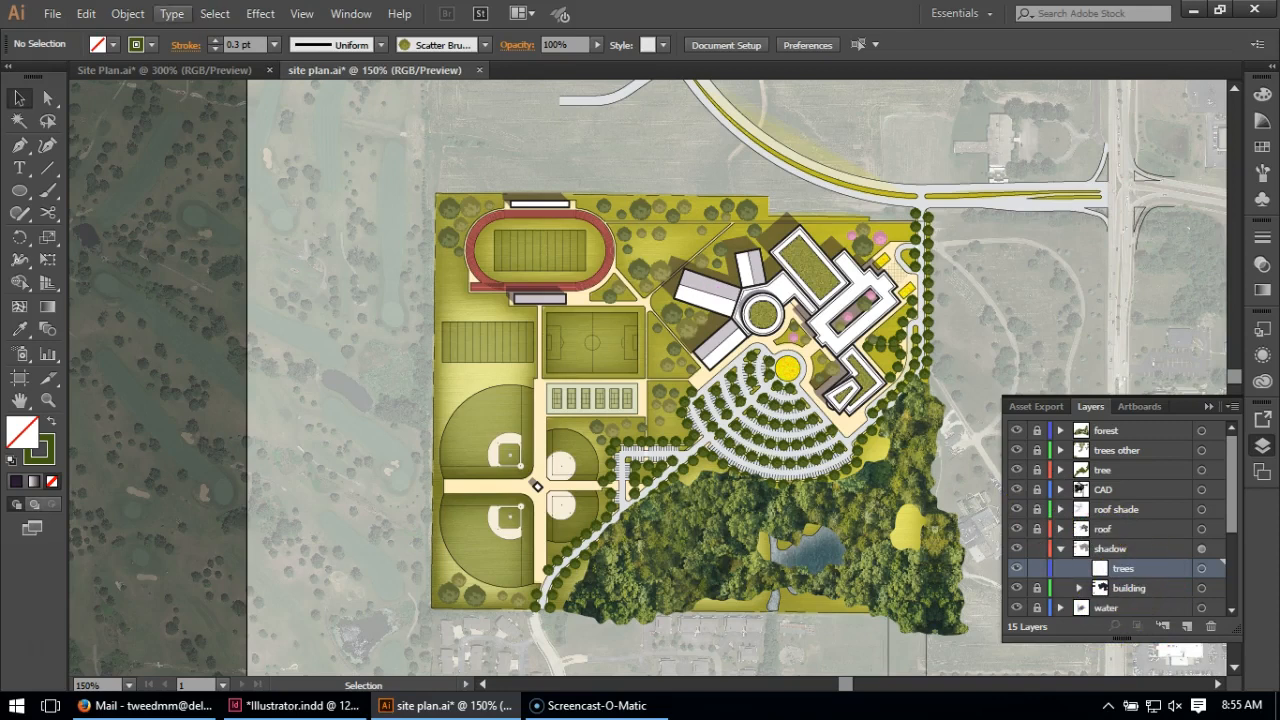
click(94, 16)
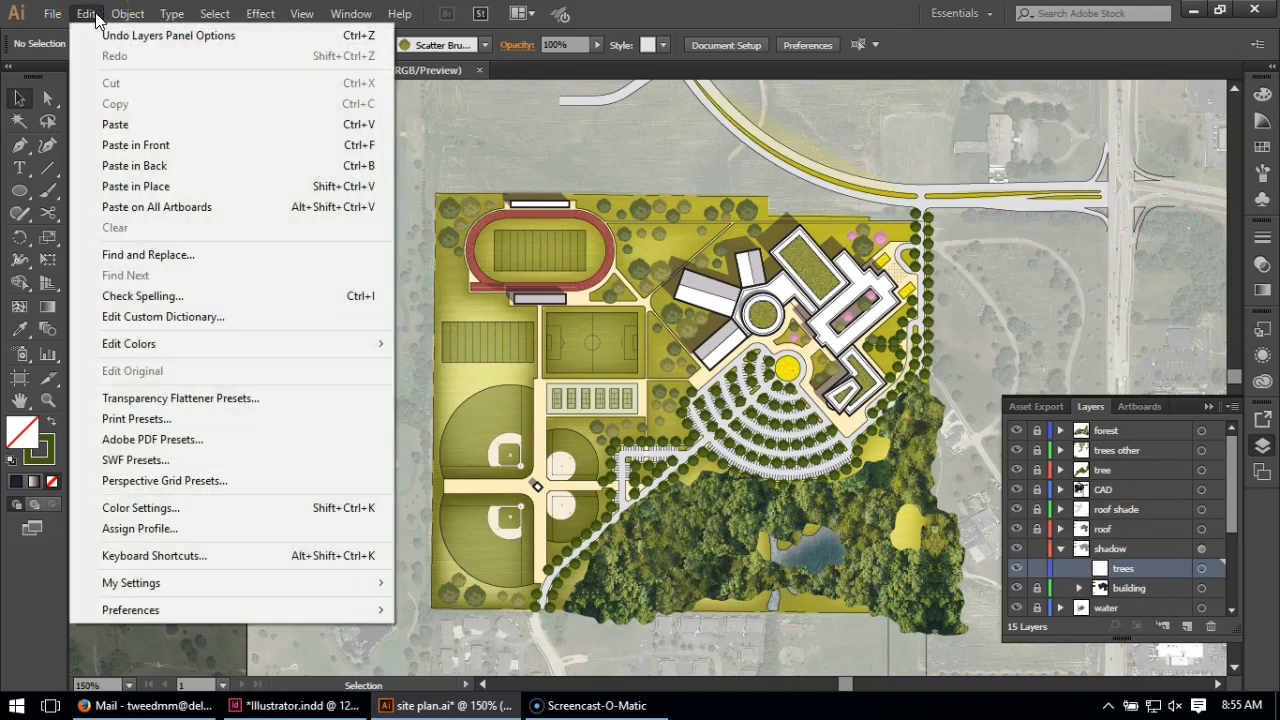
click(160, 148)
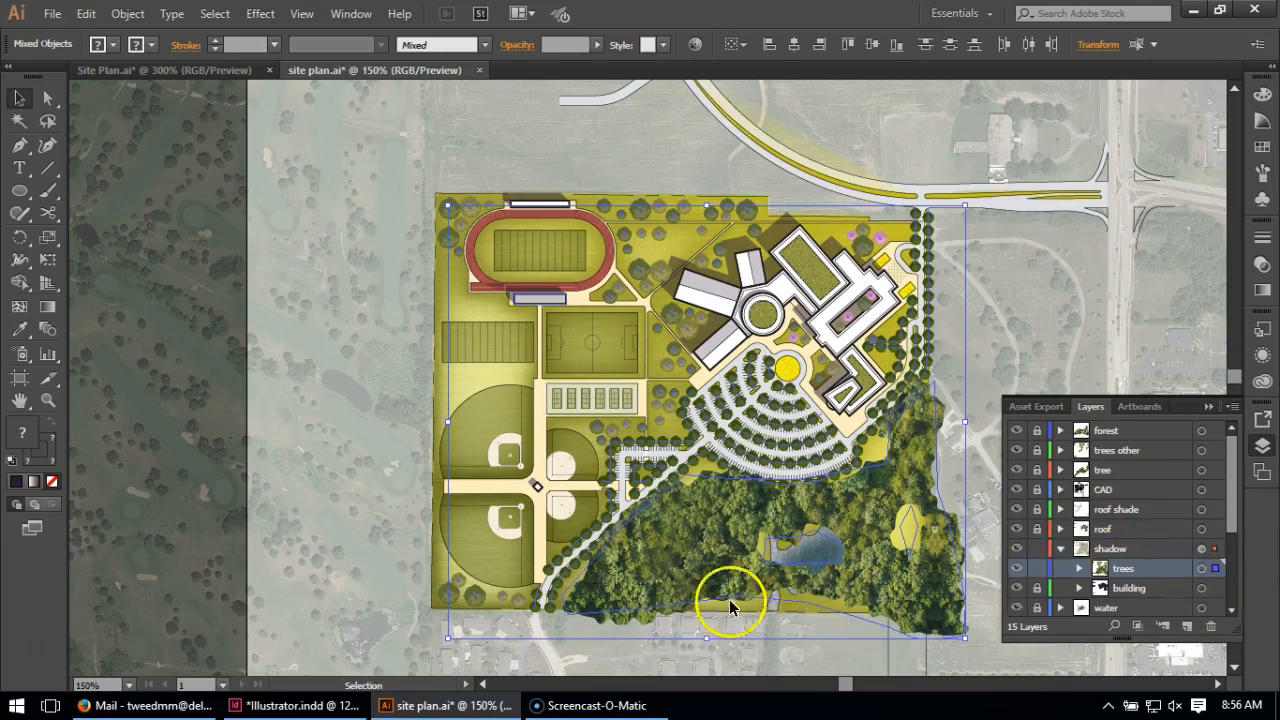
- Start a Drop Shadow effect on the pasted trees with Normal mode and 100% opacity
click(224, 14)
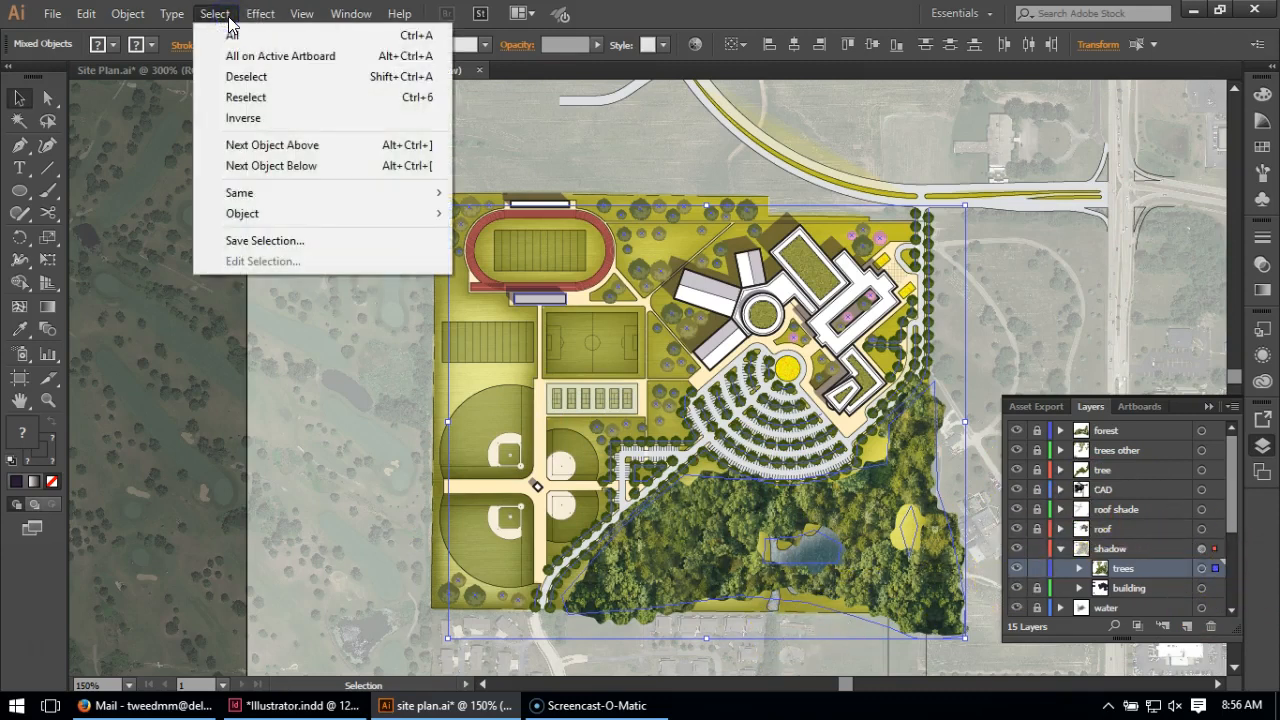
click(251, 15)
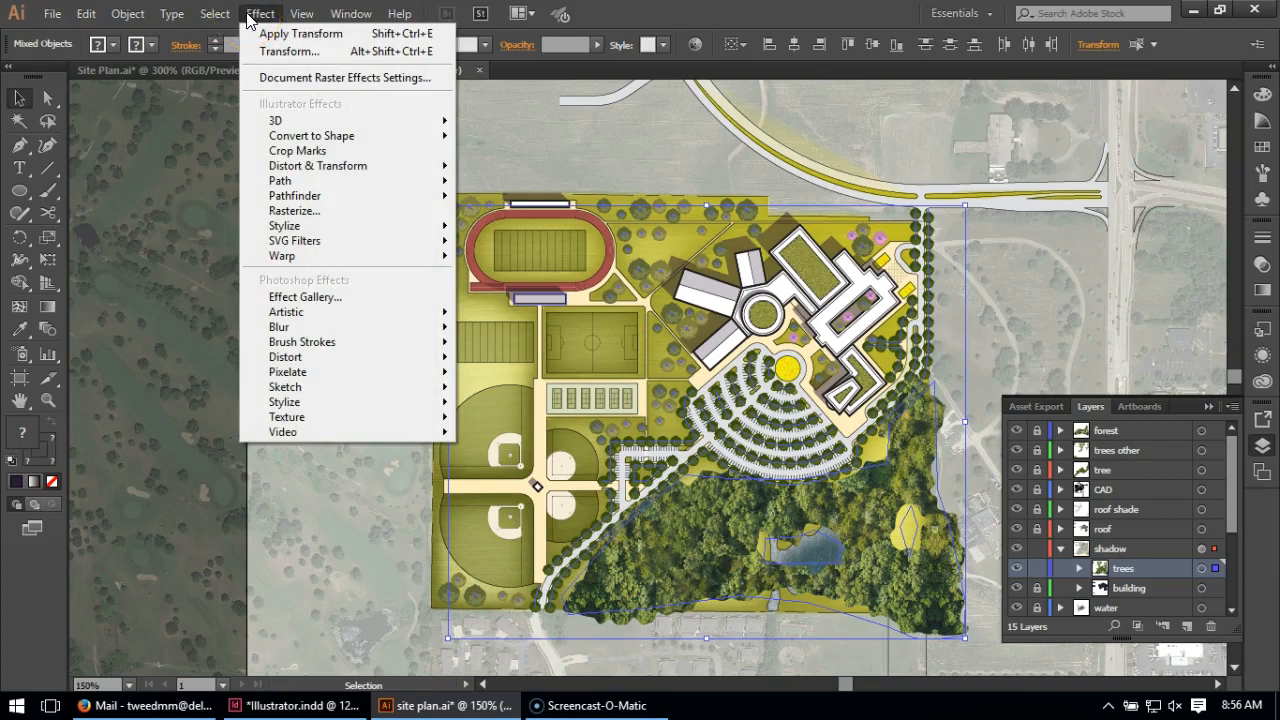
mouse_move(285, 228)
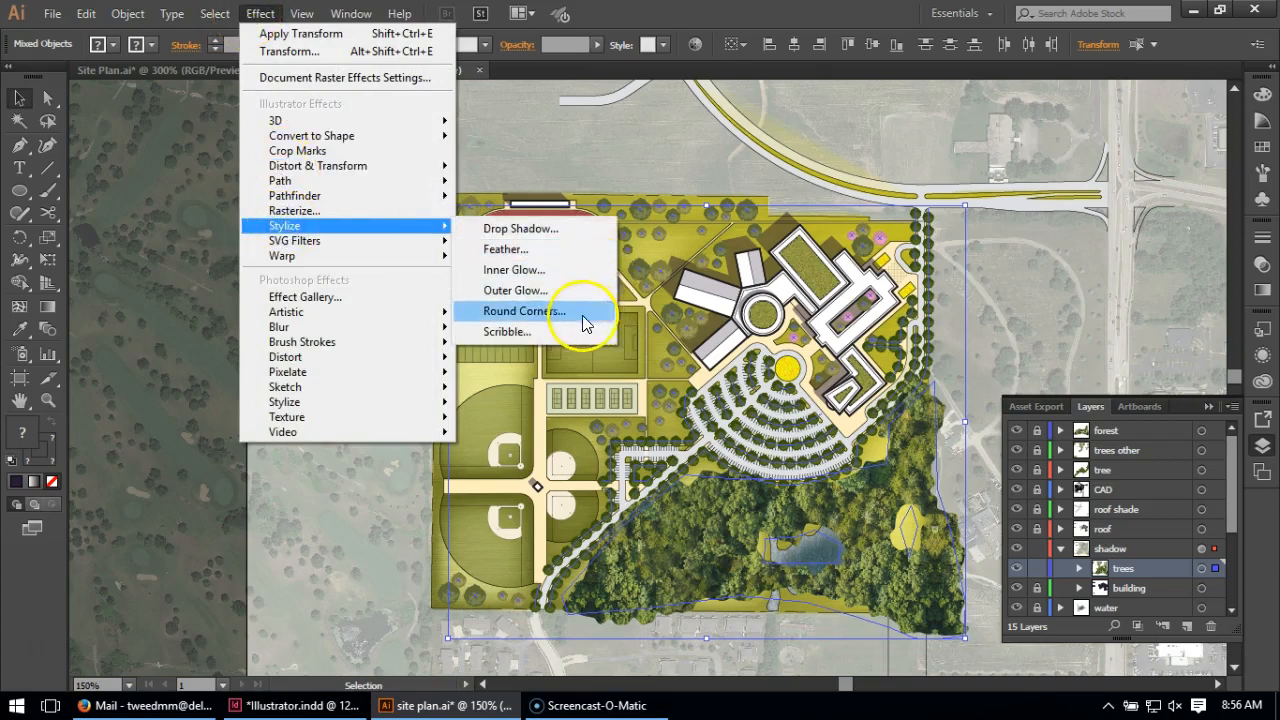
click(561, 228)
drag(130, 8, 307, 143)
click(343, 188)
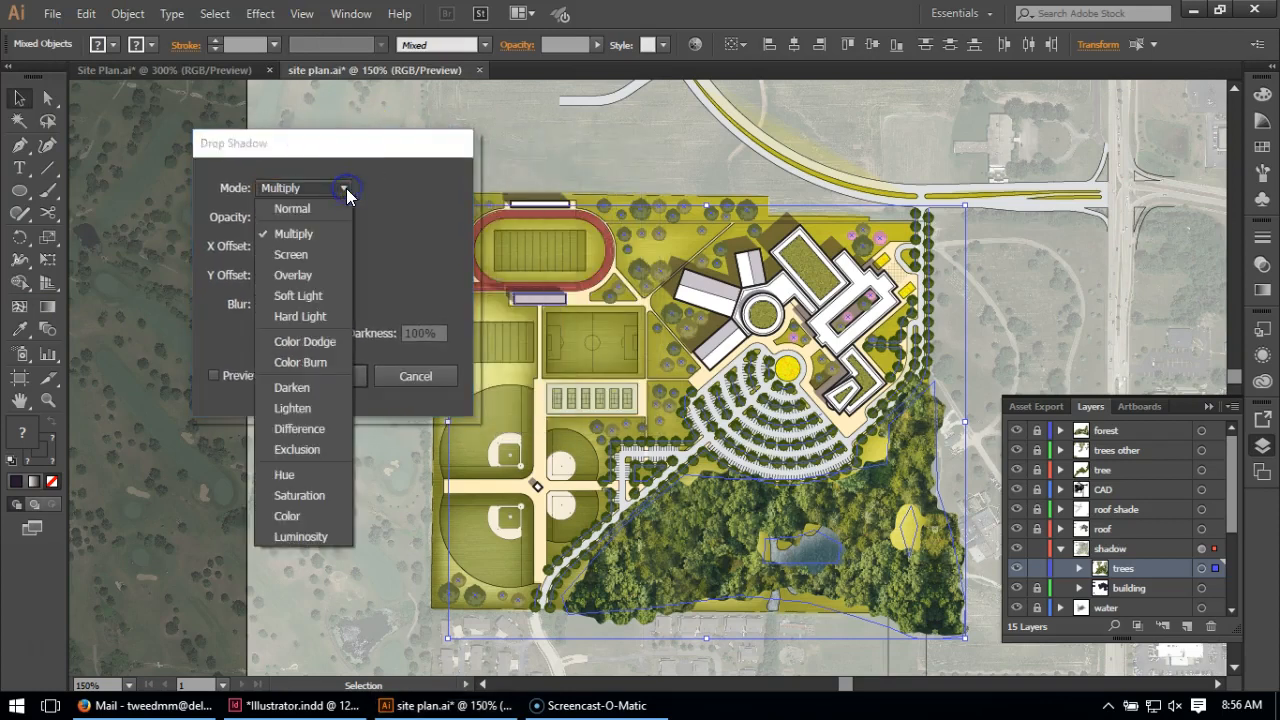
click(331, 209)
key(Tab)
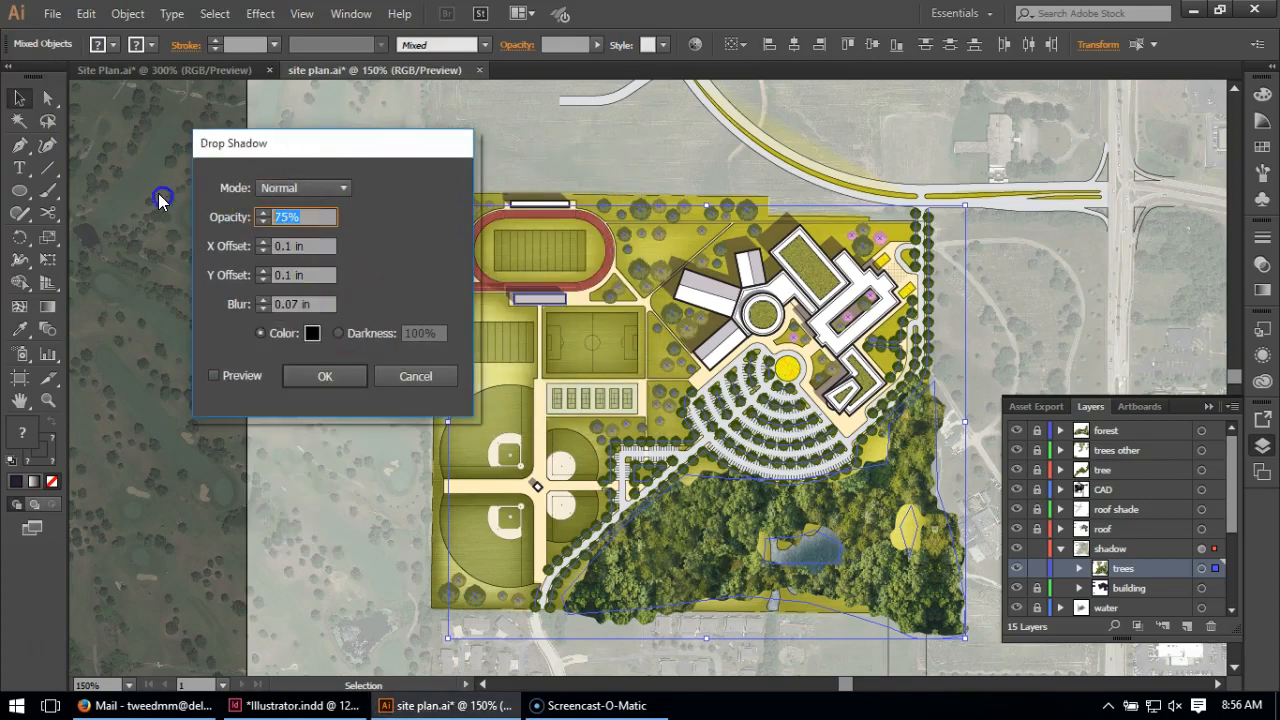
text(100)
- Set the drop shadow's color to dark purple #22162b and its blur to 0 in, with the preview enabled
click(306, 340)
mouse_move(906, 354)
mouse_down()
mouse_move(814, 420)
mouse_move(826, 437)
mouse_move(815, 427)
mouse_up()
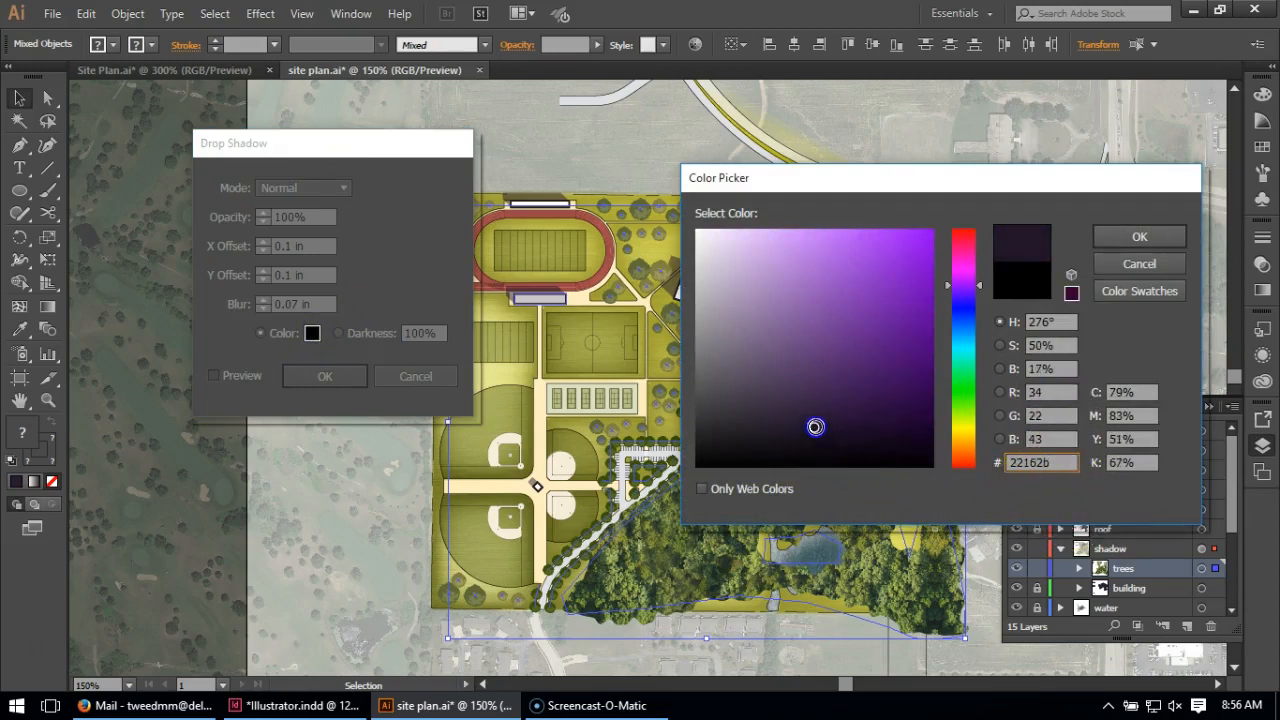
click(1106, 236)
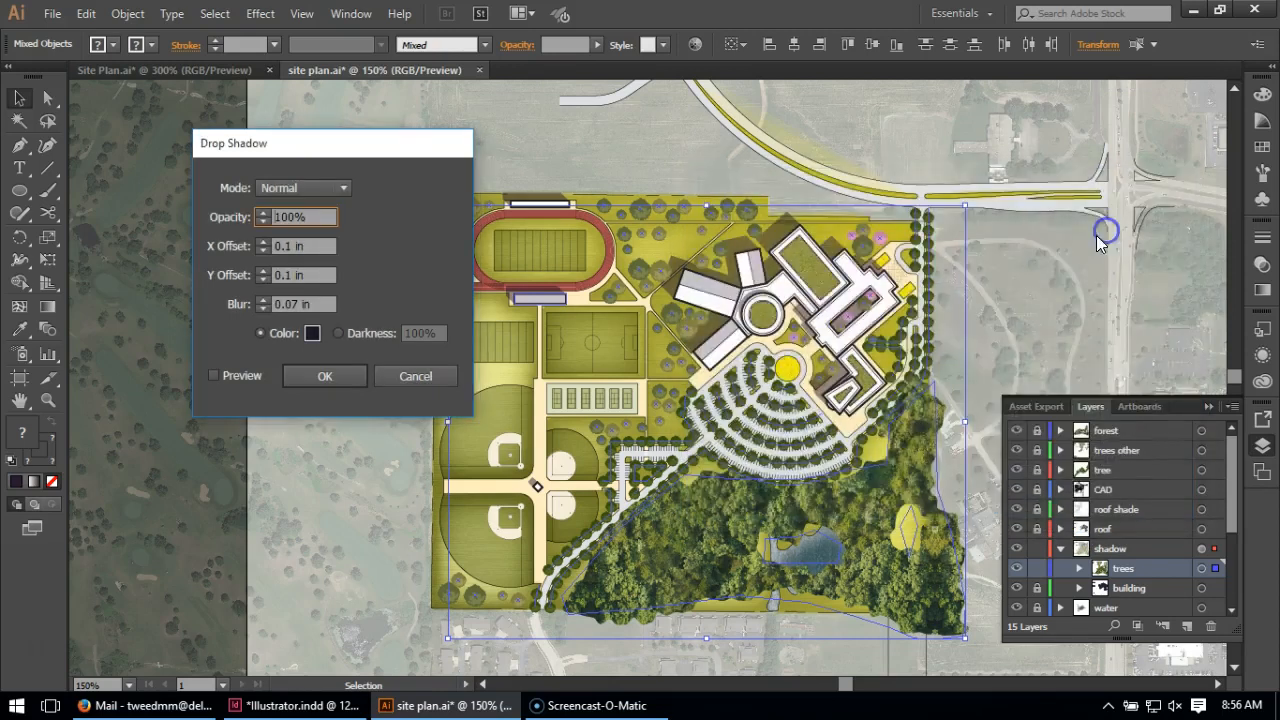
click(262, 308)
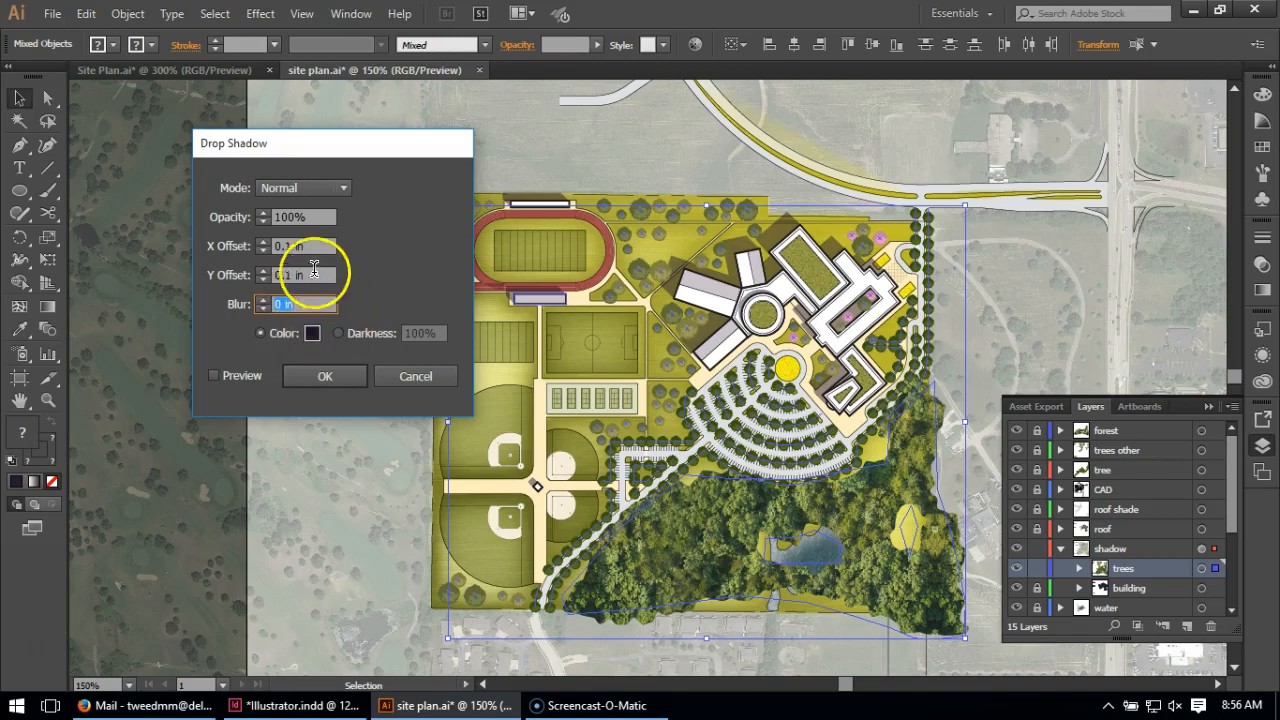
click(237, 380)
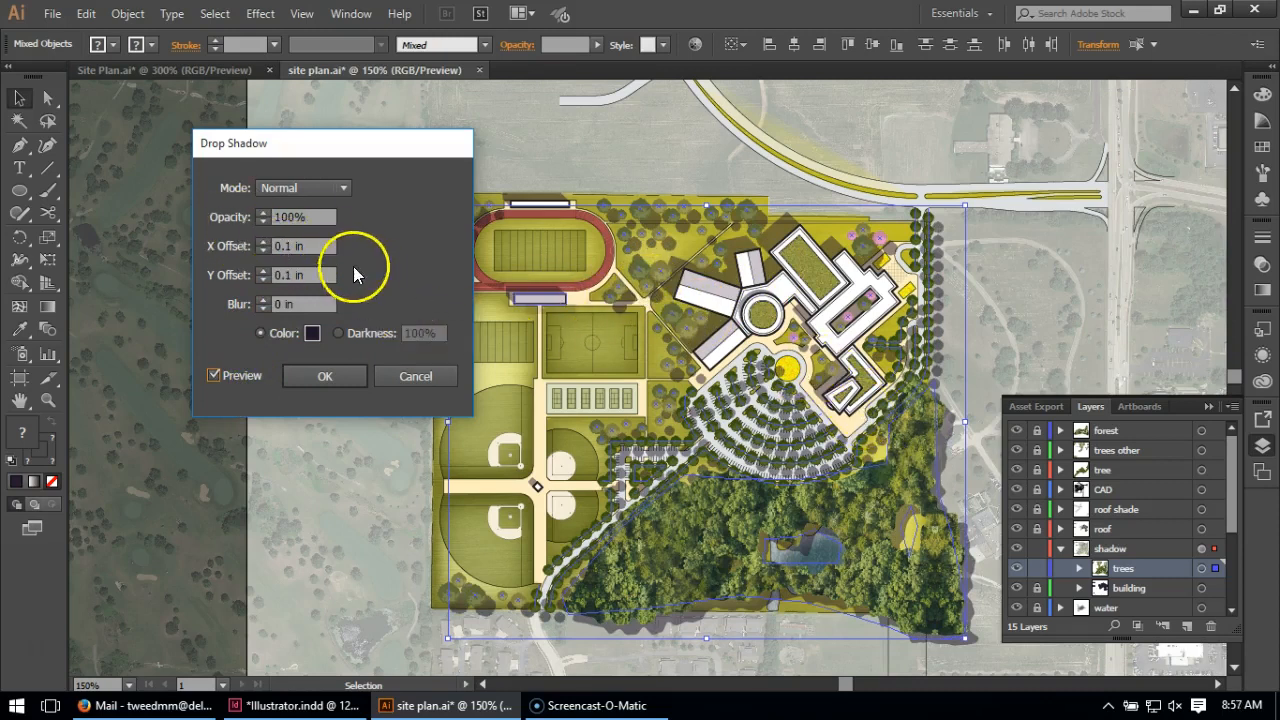
- Set the drop shadow's X and Y offsets to -0.1 in
click(275, 246)
text(-)
click(278, 276)
click(278, 277)
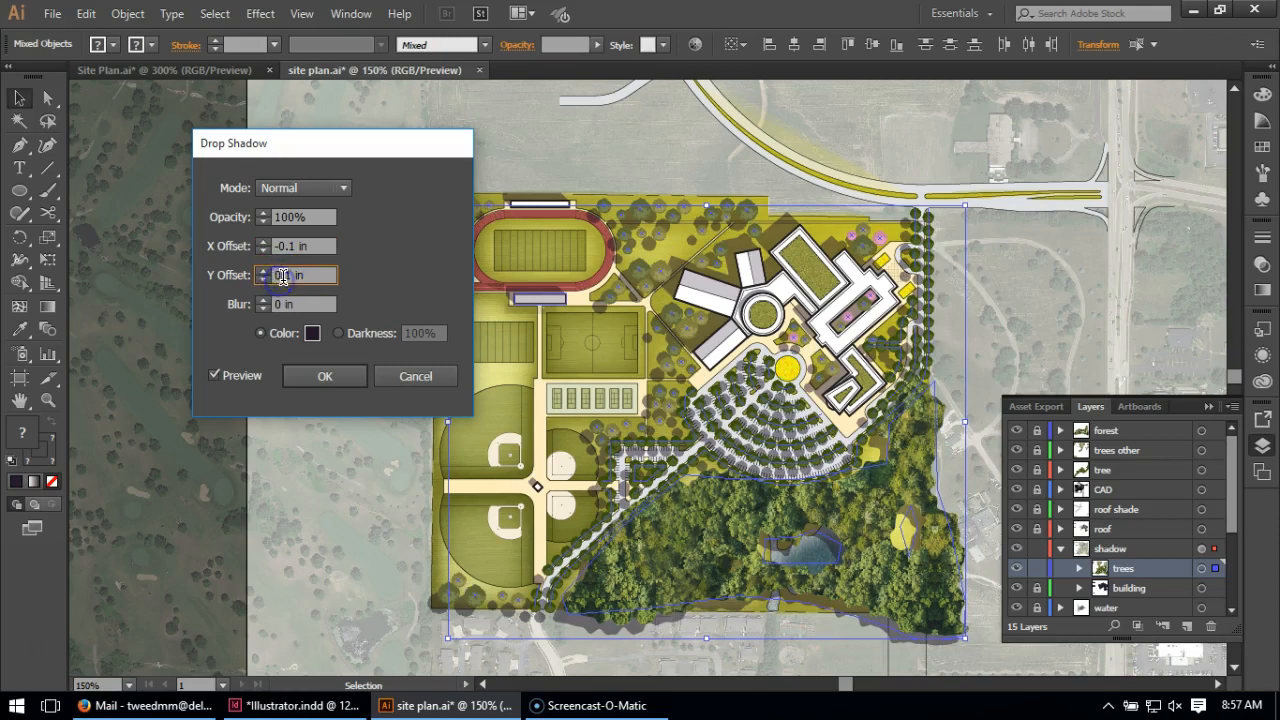
click(275, 278)
click(275, 277)
text(-)
- Reduce the drop shadow's X and Y offsets to -0.03 in each
click(320, 245)
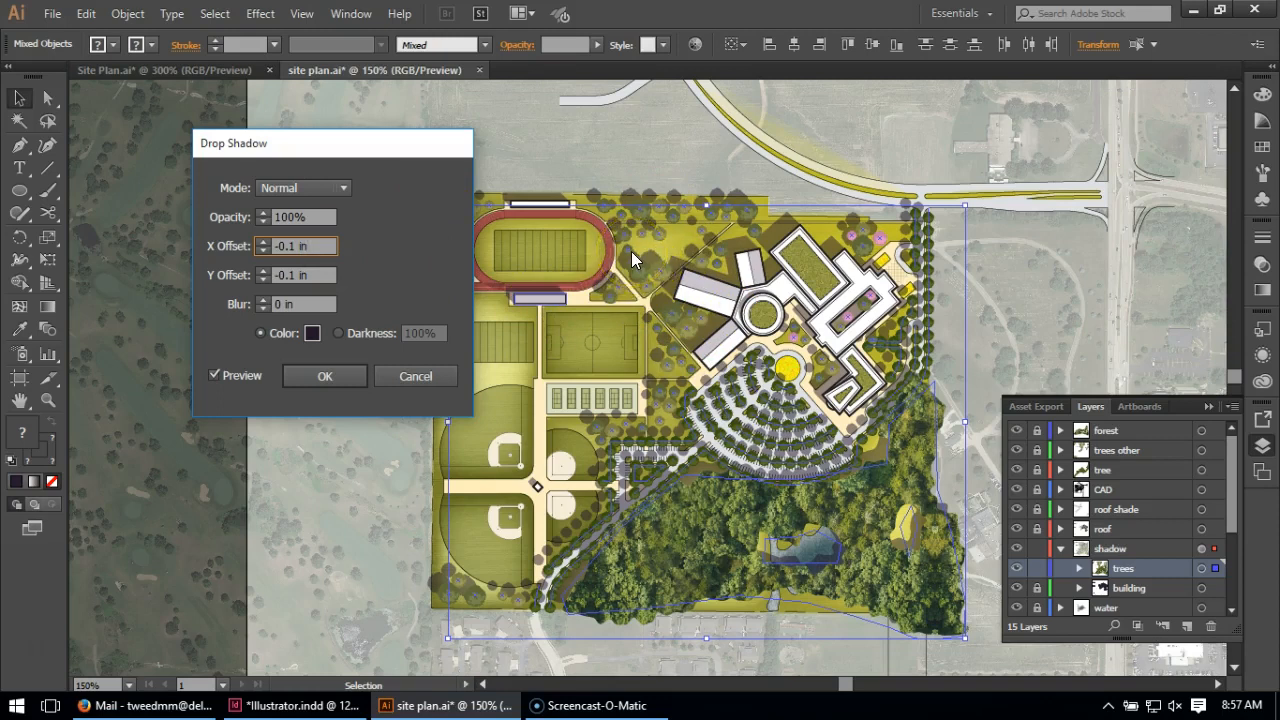
click(293, 246)
key(BackSpace)
text(03)
click(290, 277)
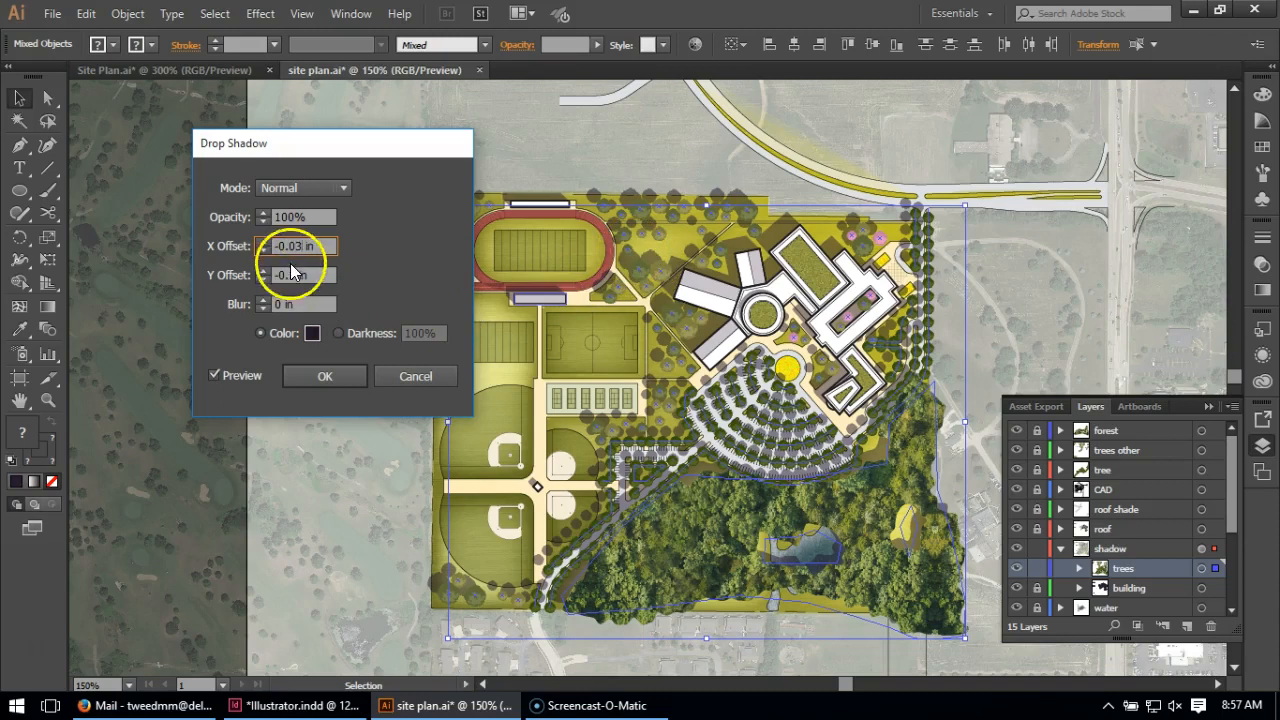
key(BackSpace)
text(03)
click(309, 254)
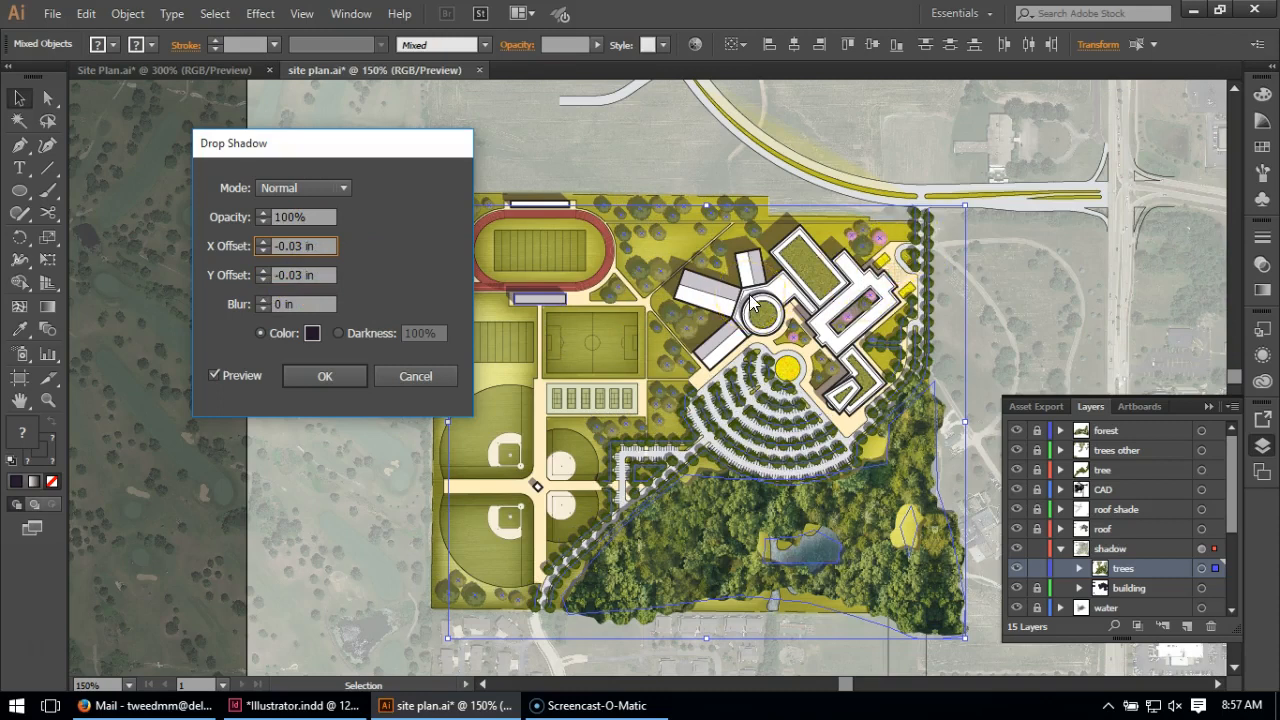
- Apply the drop shadow to the pasted trees, deselect them and lock the trees sublayer
click(329, 377)
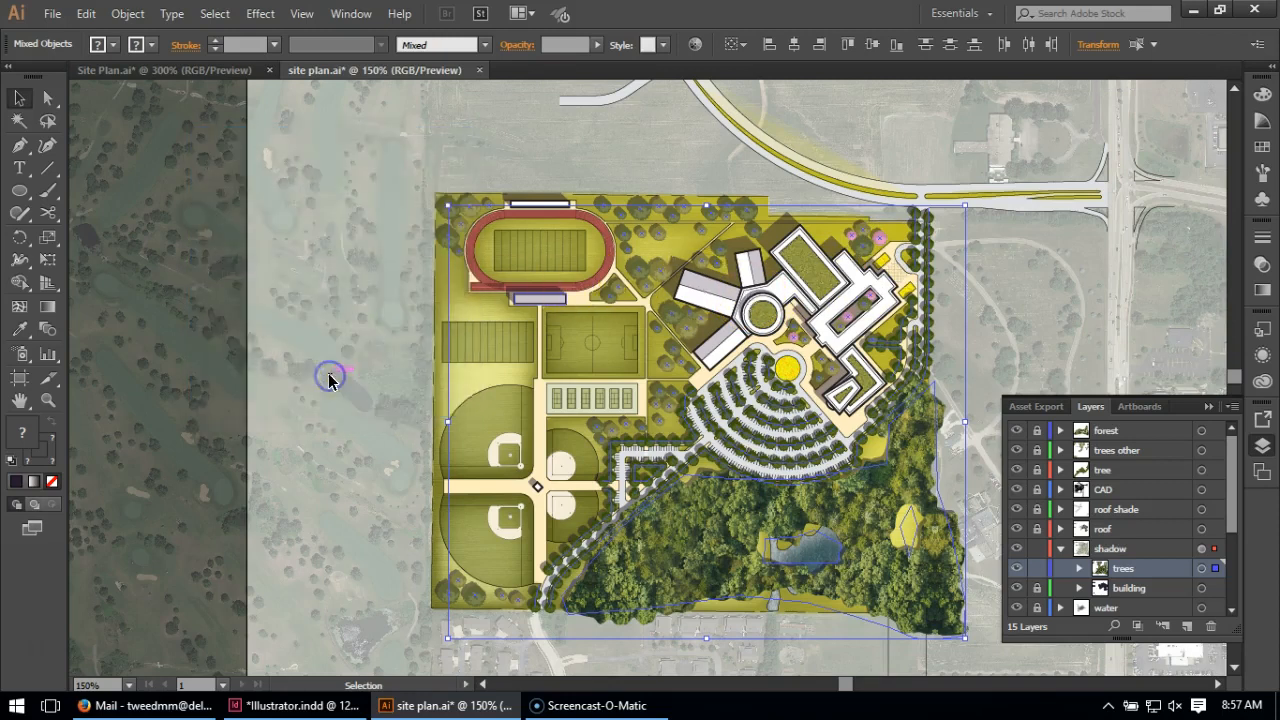
click(207, 322)
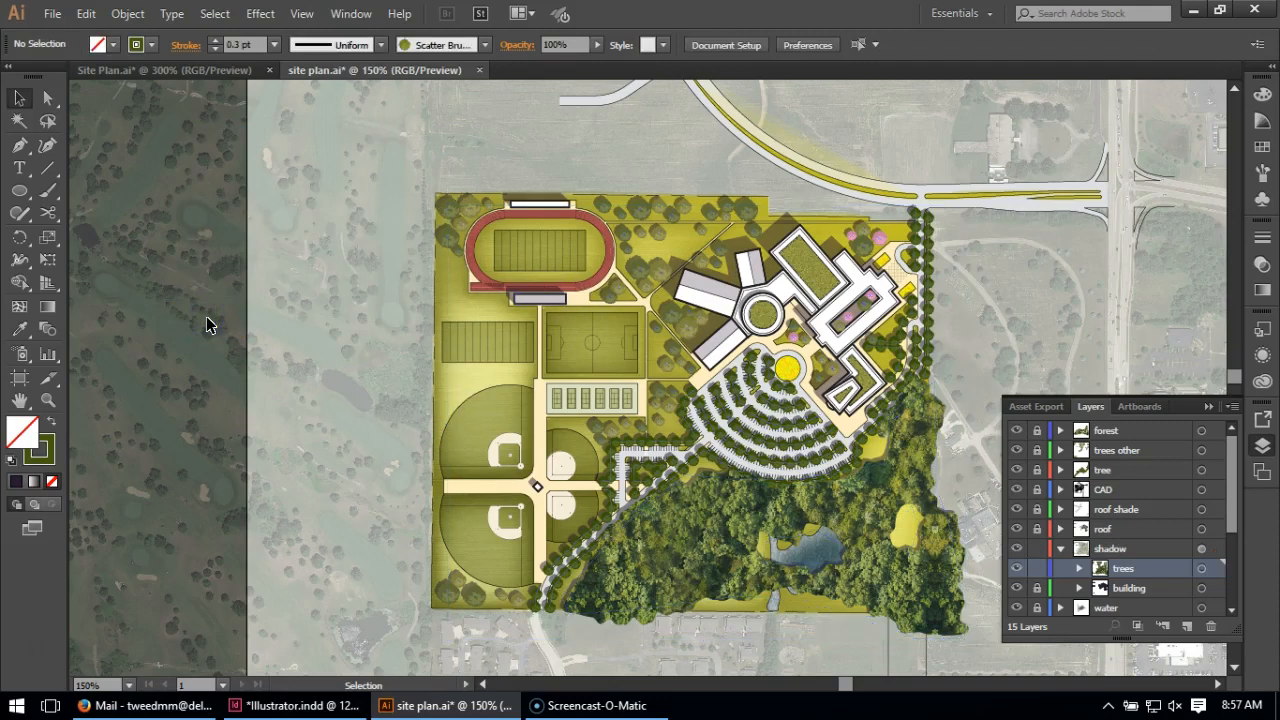
click(1037, 569)
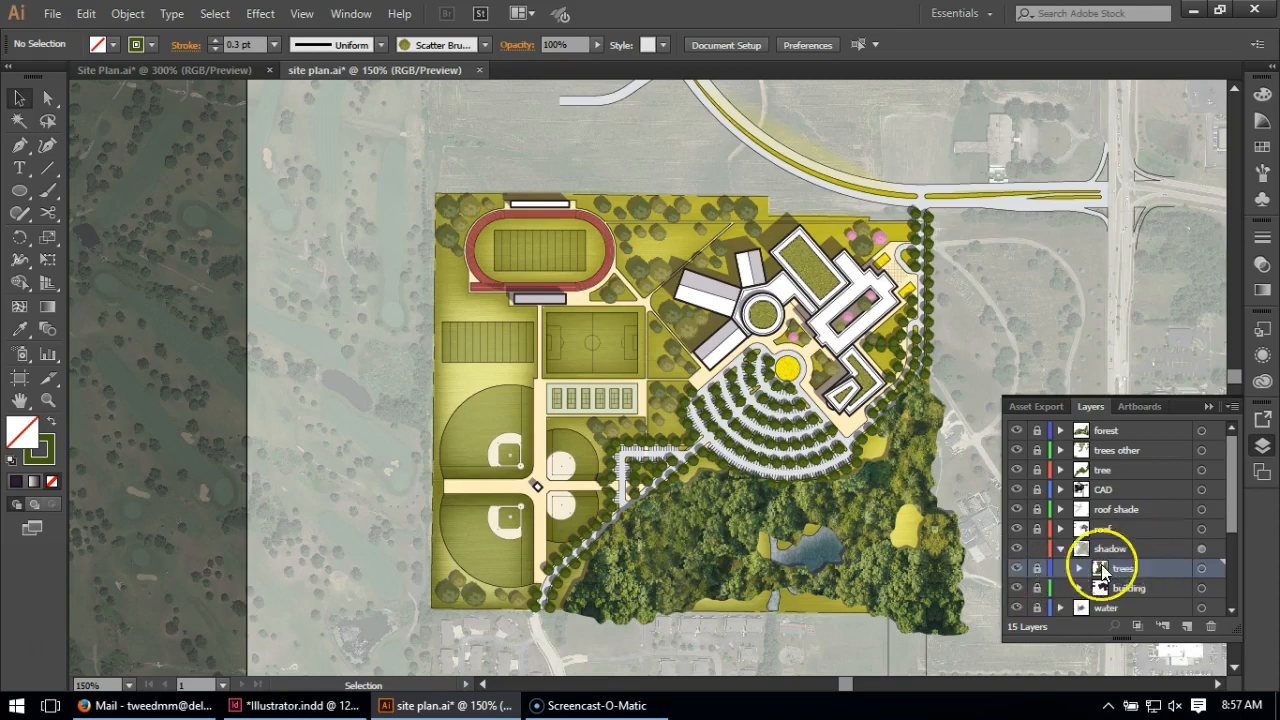